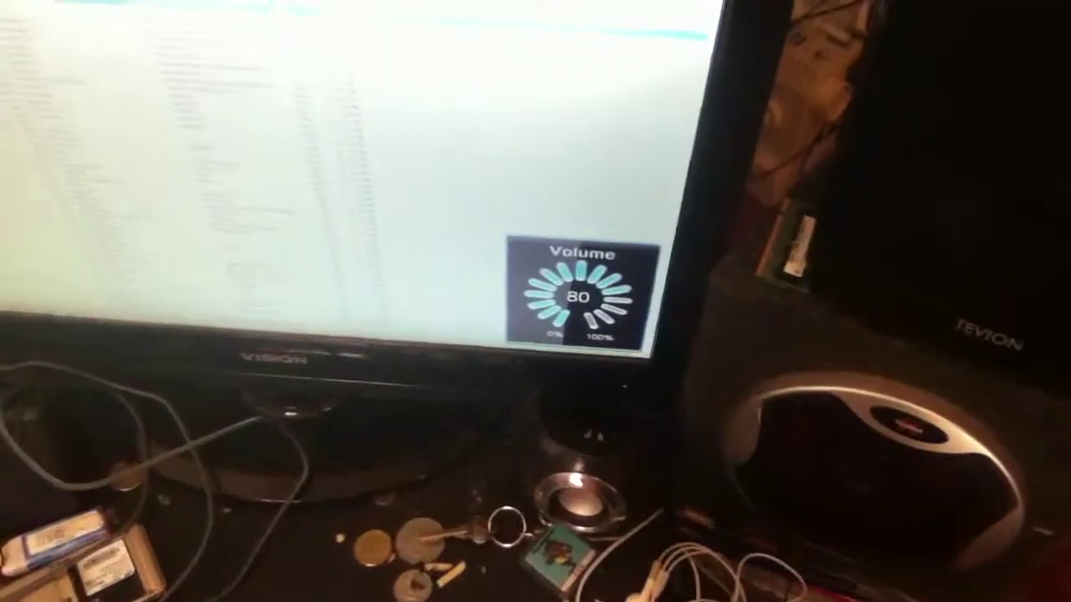
key("XF86AudioRaiseVolume")
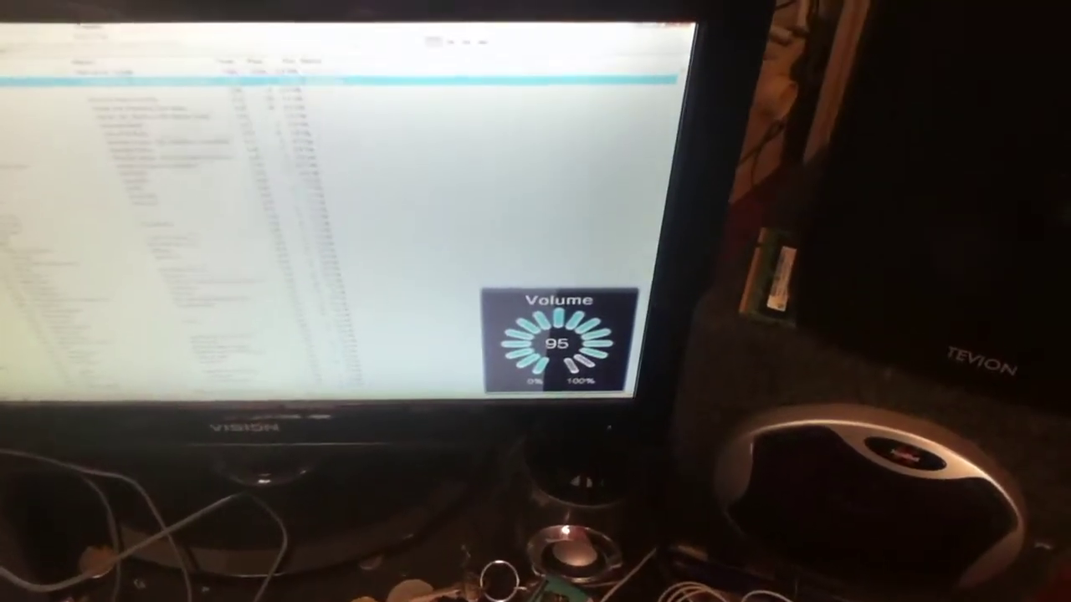